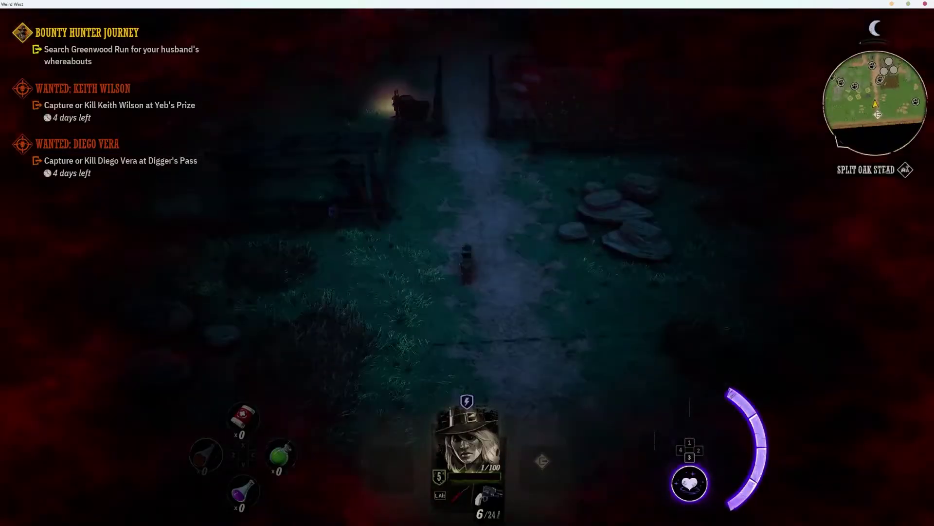
- Walk north up the path past the cows toward the lantern-lit shack
key(w)
right_click(469, 104)
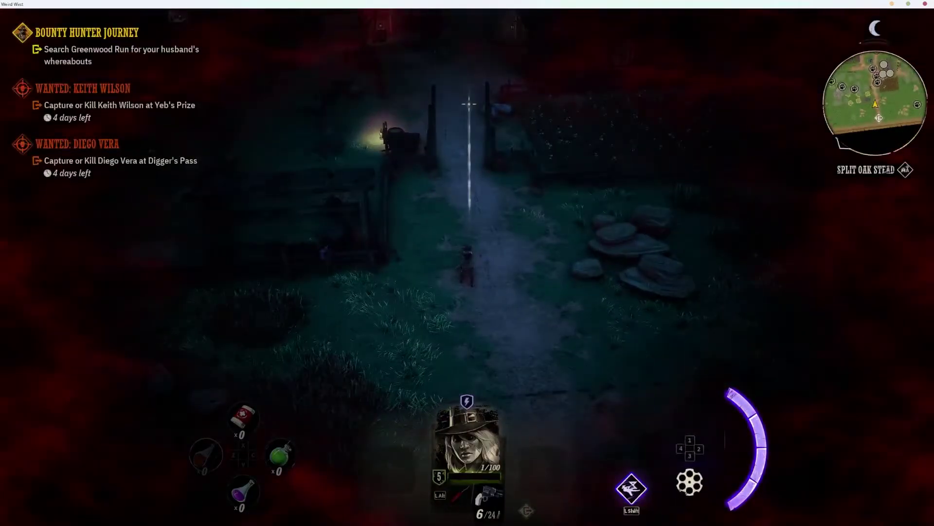
key(3)
key(w)
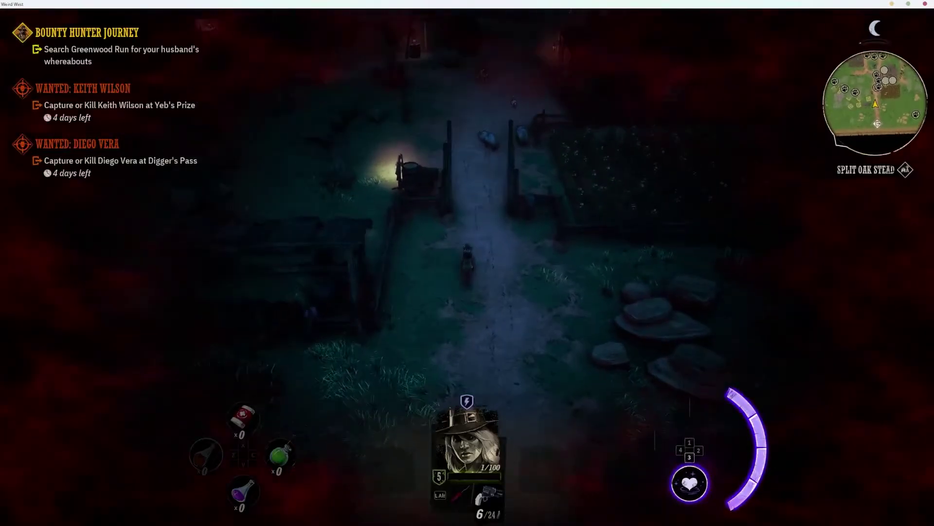
key(w)
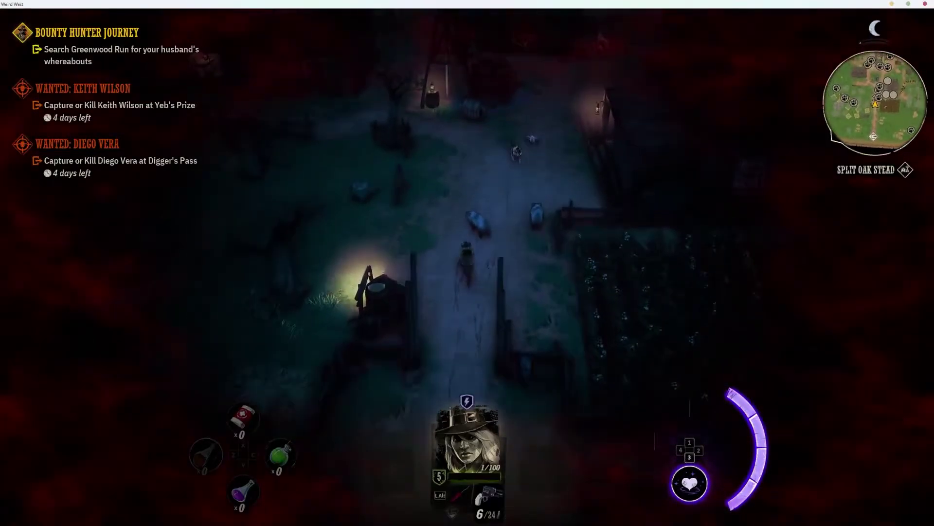
key(w)
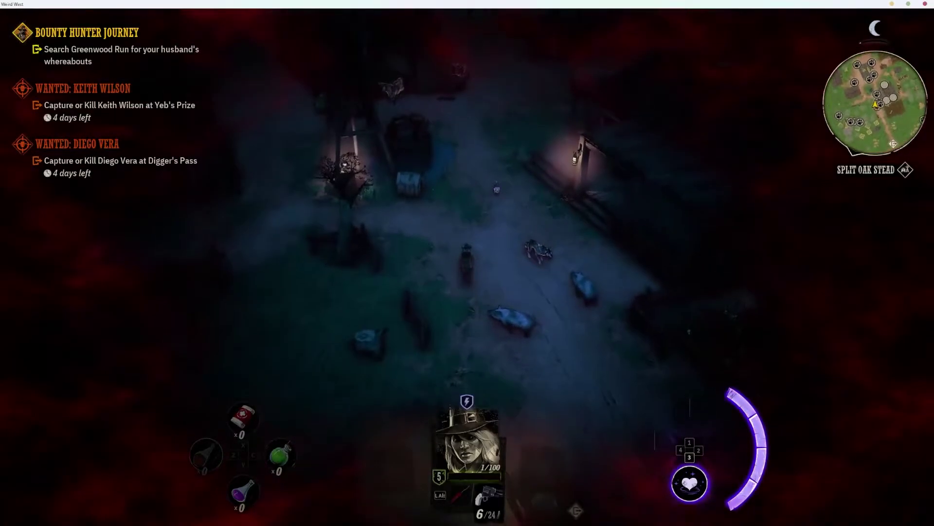
key(w)
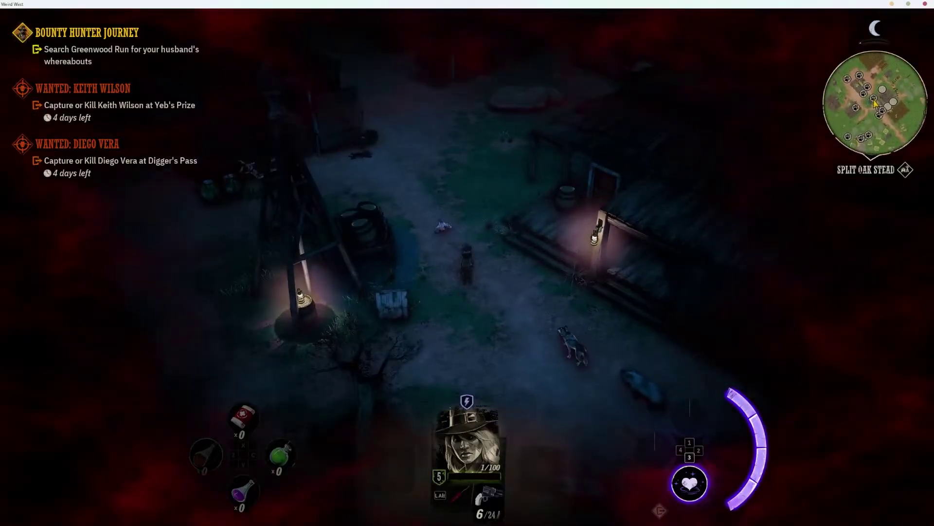
key(w)
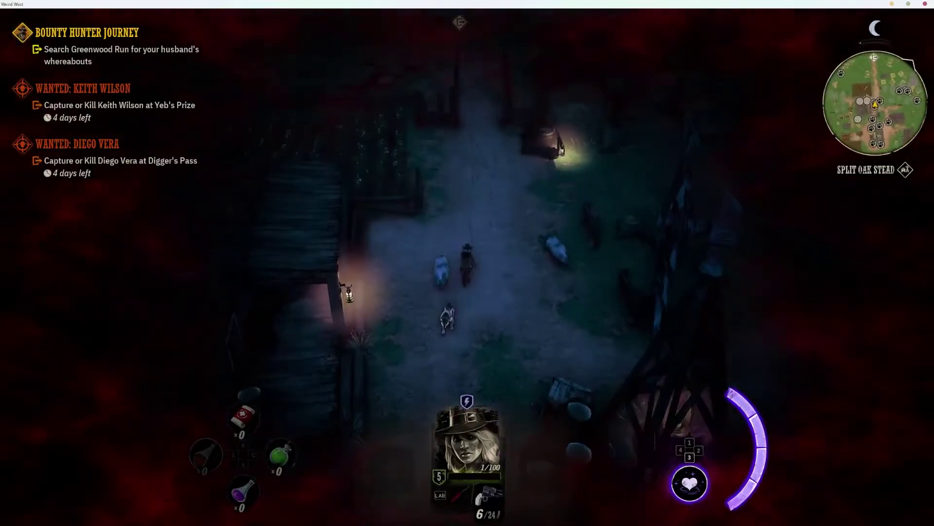
key(w)
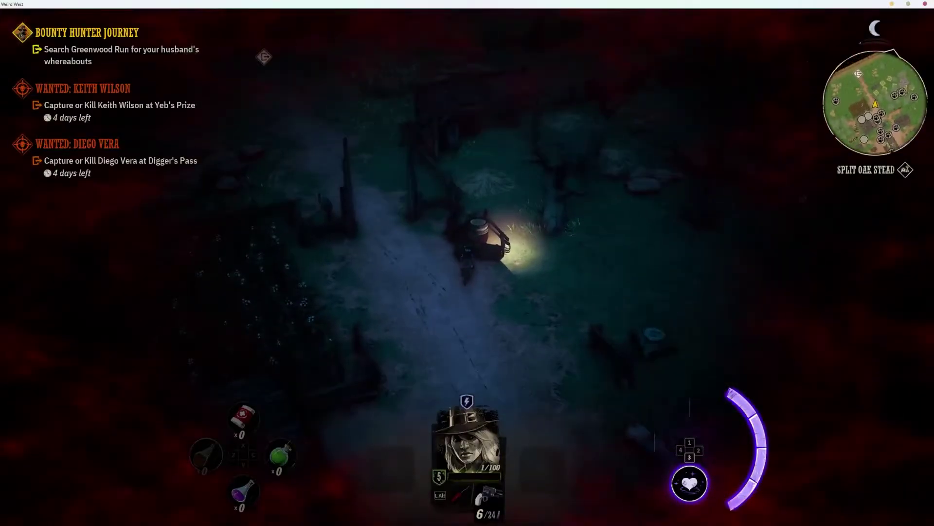
- Search the crate by the shack and find it empty
key(w)
key(e)
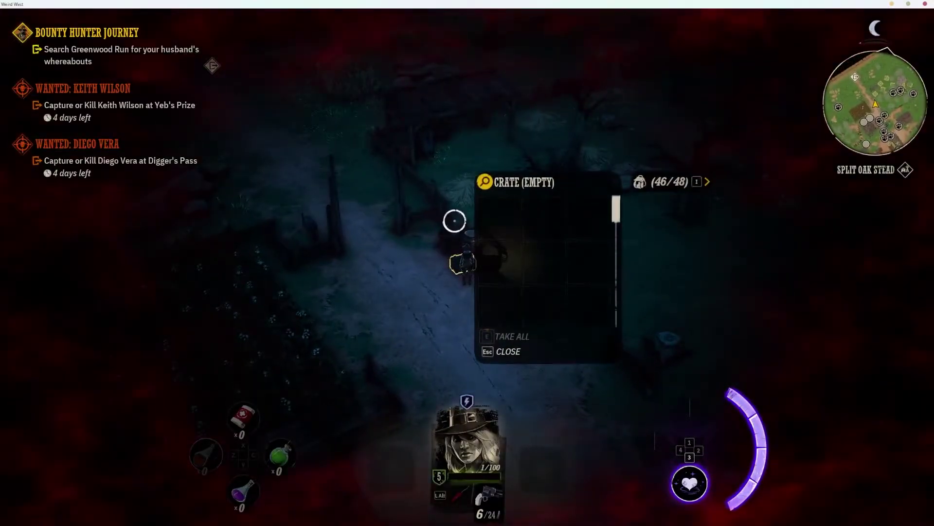
key(Escape)
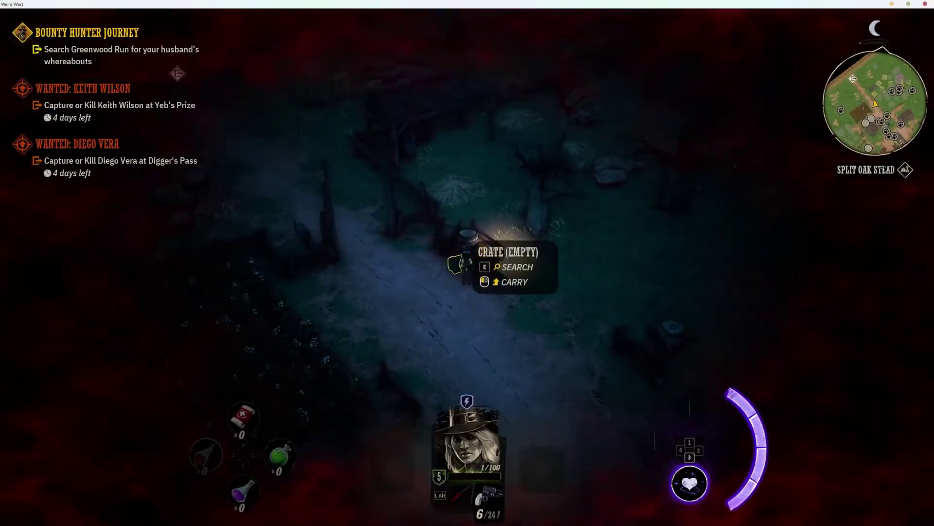
- Drink from the water barrel until health reaches 16/100
key(e)
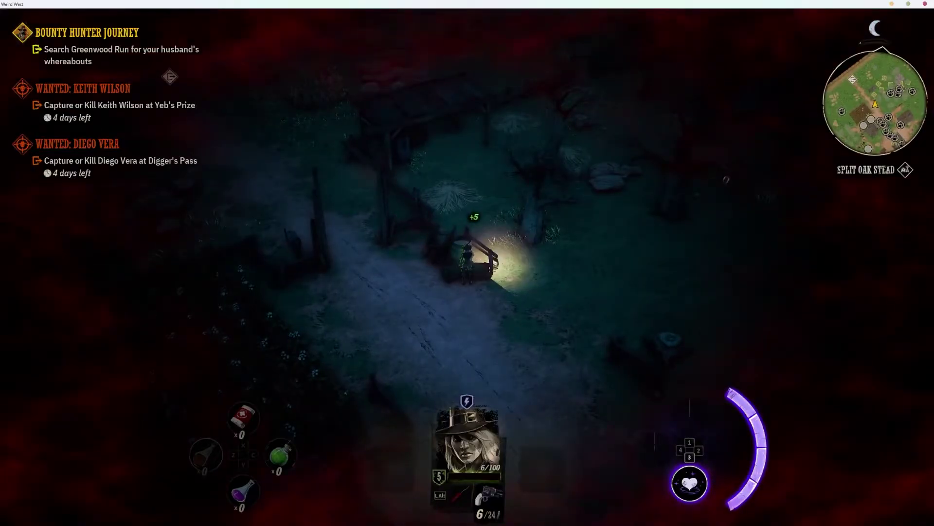
key(e)
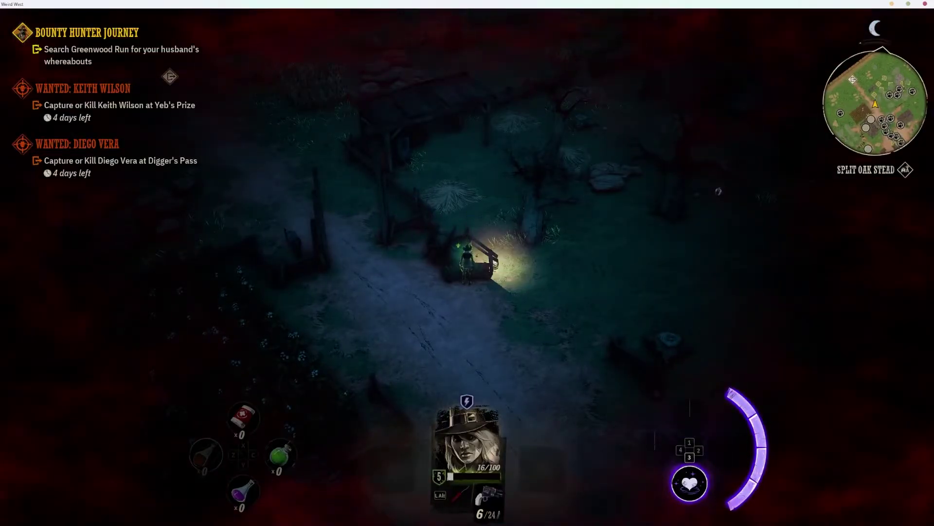
key(e)
key(e)
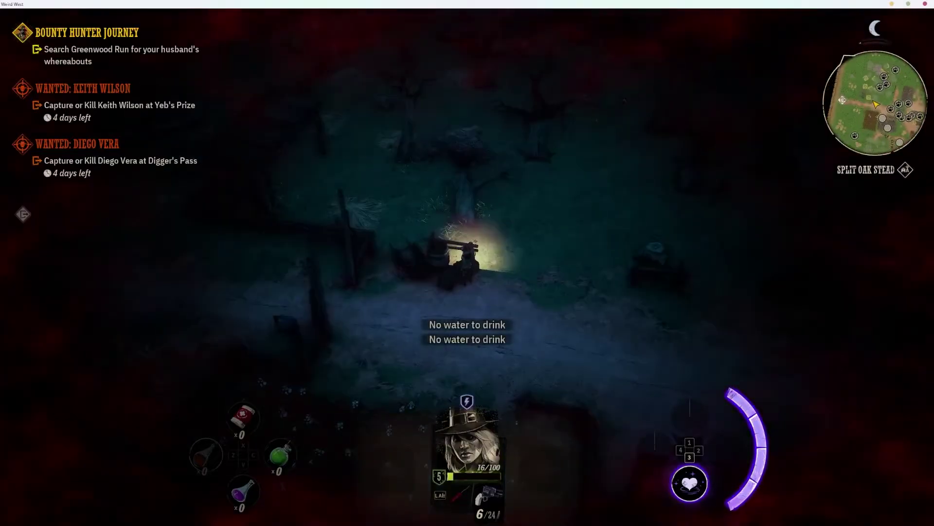
- Run forward through the clearing and aim the weapon ahead
key(w)
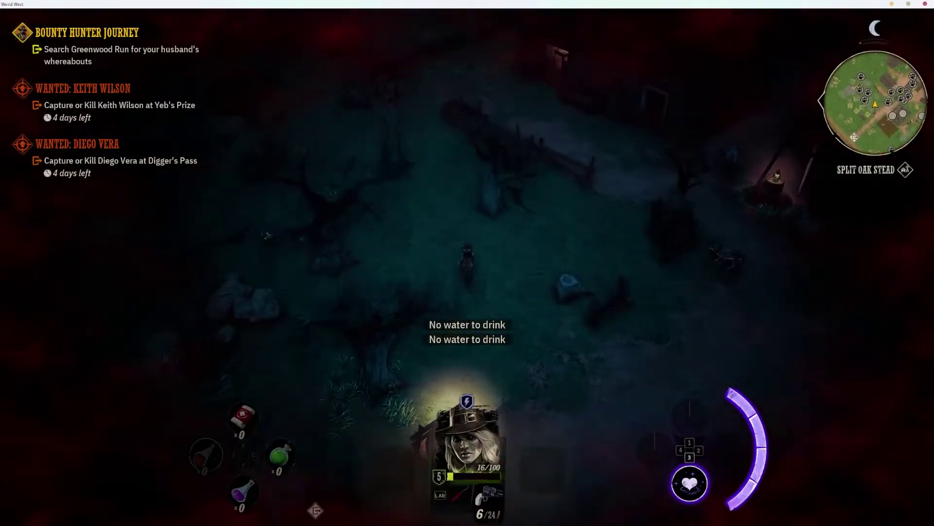
key(w)
right_click(479, 102)
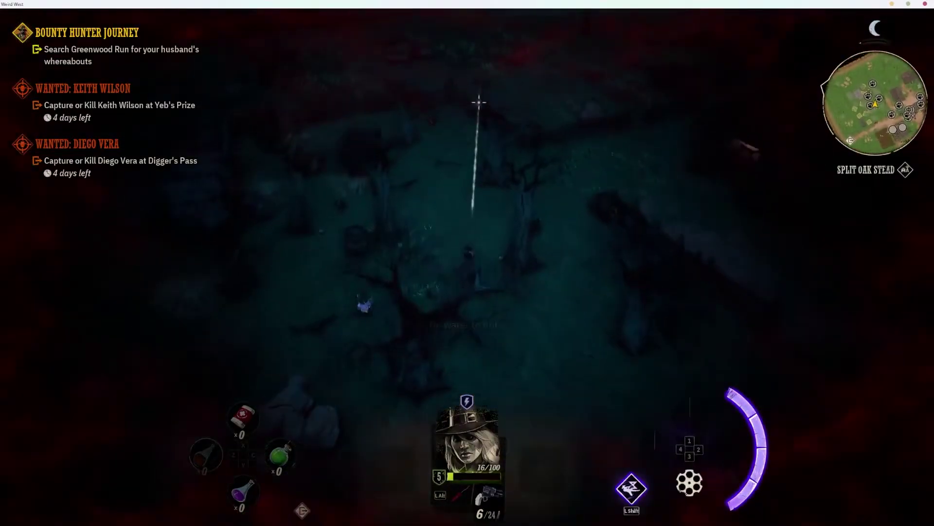
- Shoot the chicken before leaving the game for NVIDIA Control Panel
click(446, 104)
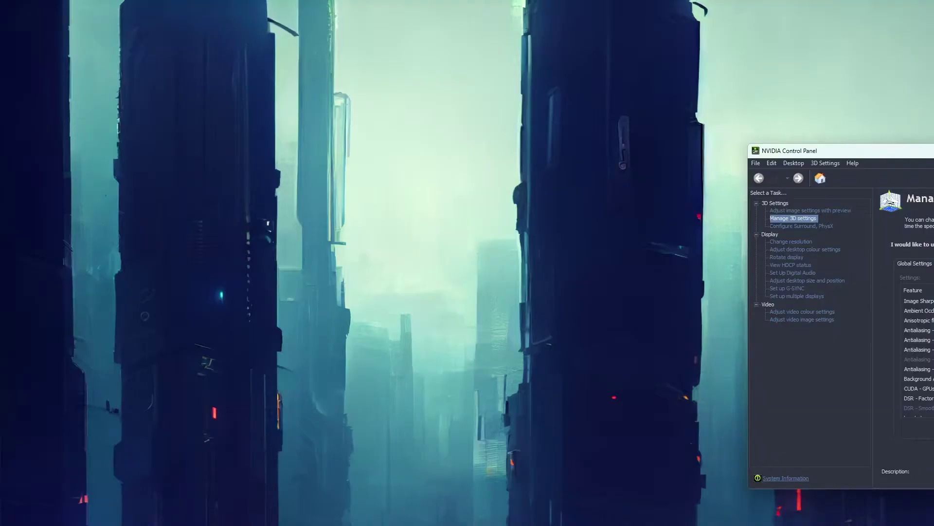
- Bring the control panel fully on screen and show the Change resolution page at 3440 × 1440
drag(828, 151, 552, 132)
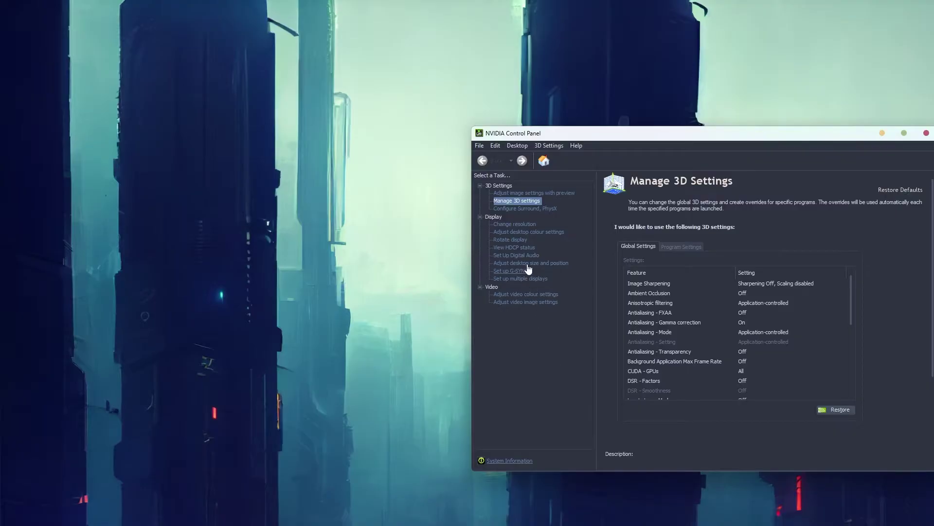
click(524, 225)
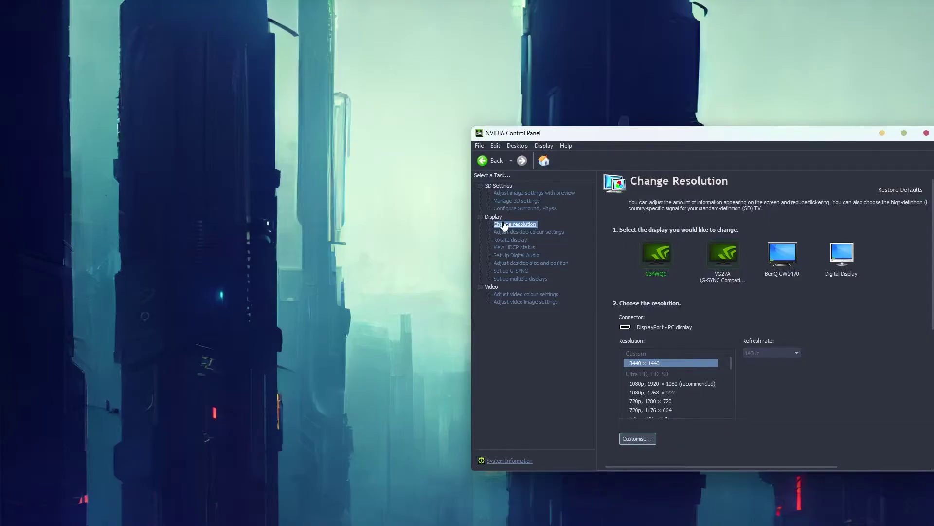
- Create and test a custom 3440 × 1440 resolution at 143 Hz, 32-bit progressive
click(637, 439)
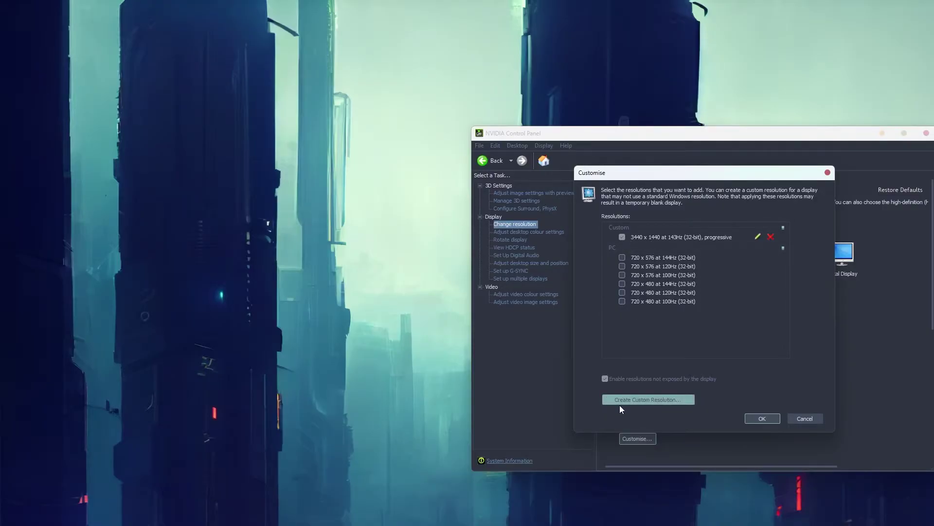
click(672, 400)
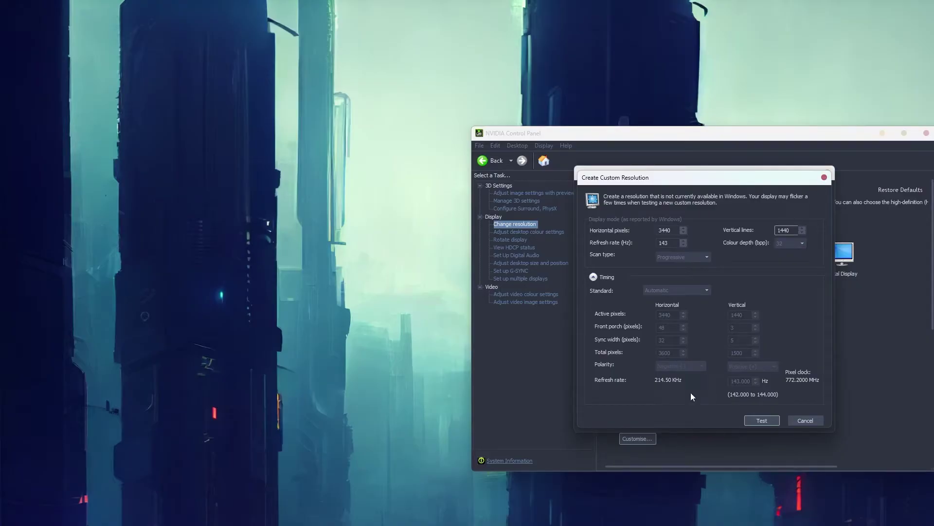
click(824, 177)
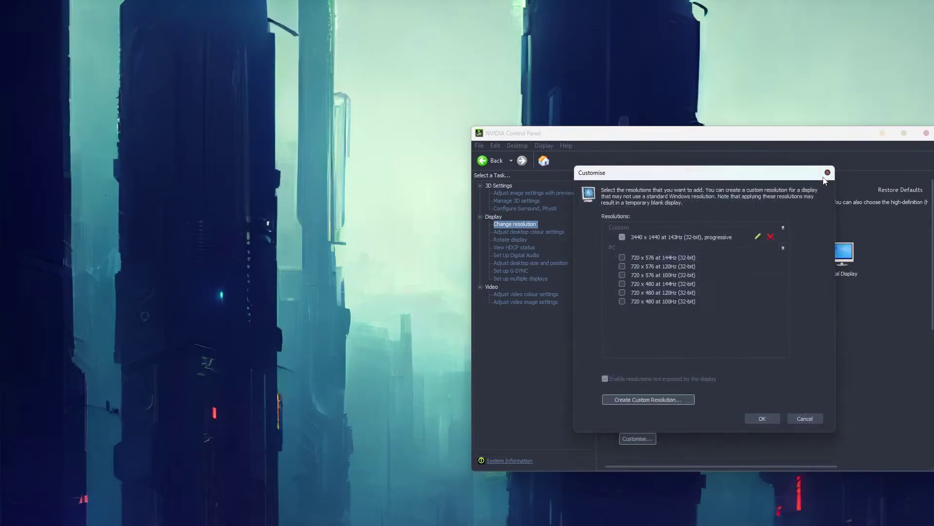
- Close the custom resolution list, keep 3440 × 1440 selected, and go to Manage 3D settings
click(827, 173)
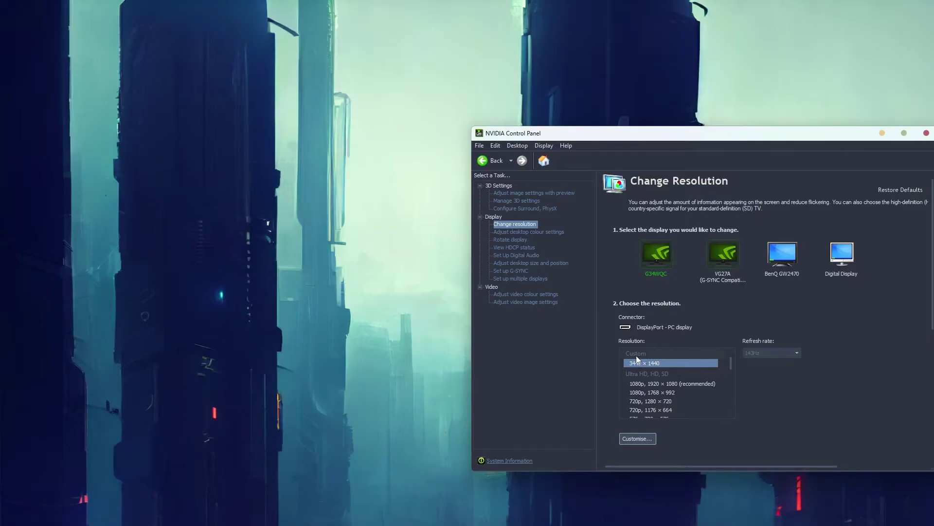
click(654, 391)
click(652, 365)
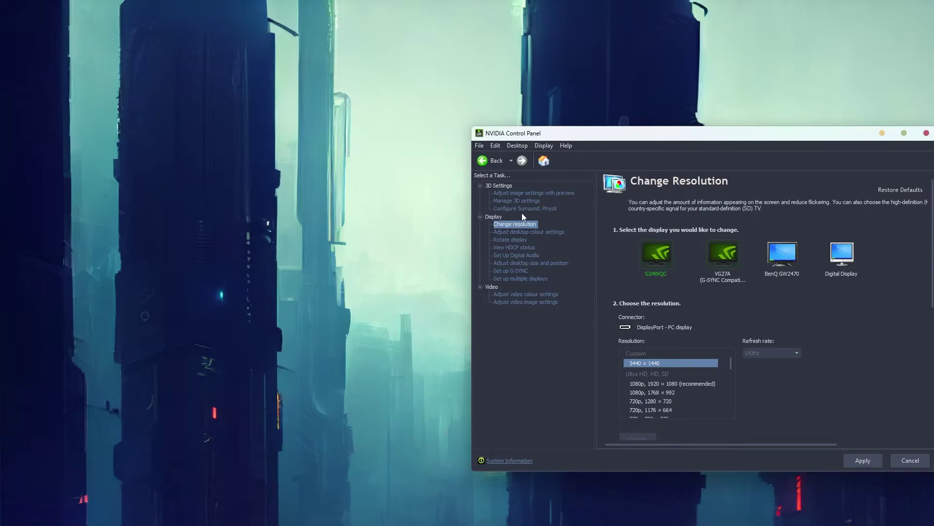
click(532, 202)
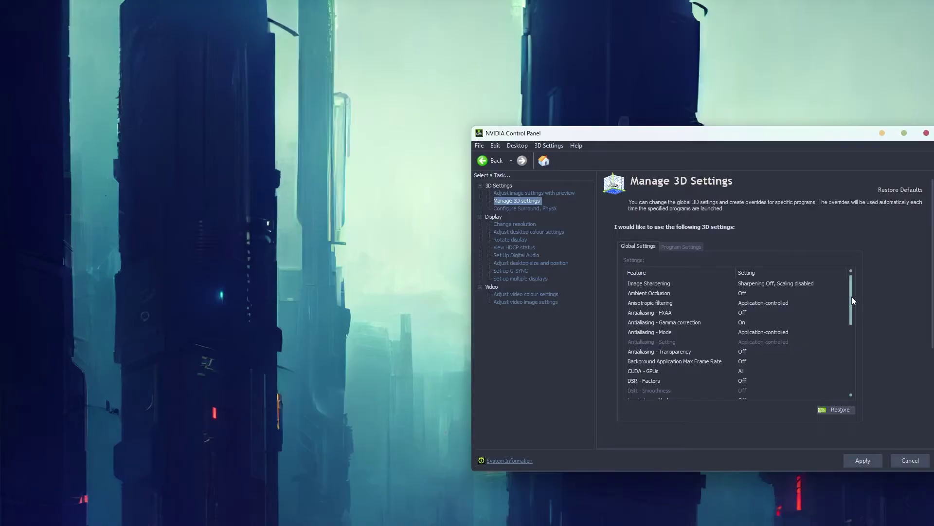
- Confirm Max Frame Rate is 143 FPS, then close the control panel window
drag(852, 297, 853, 321)
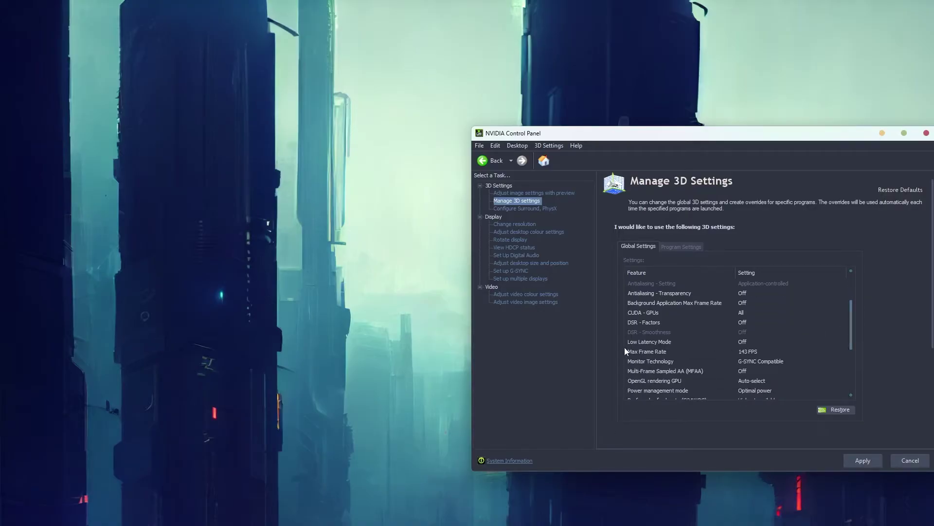
click(761, 352)
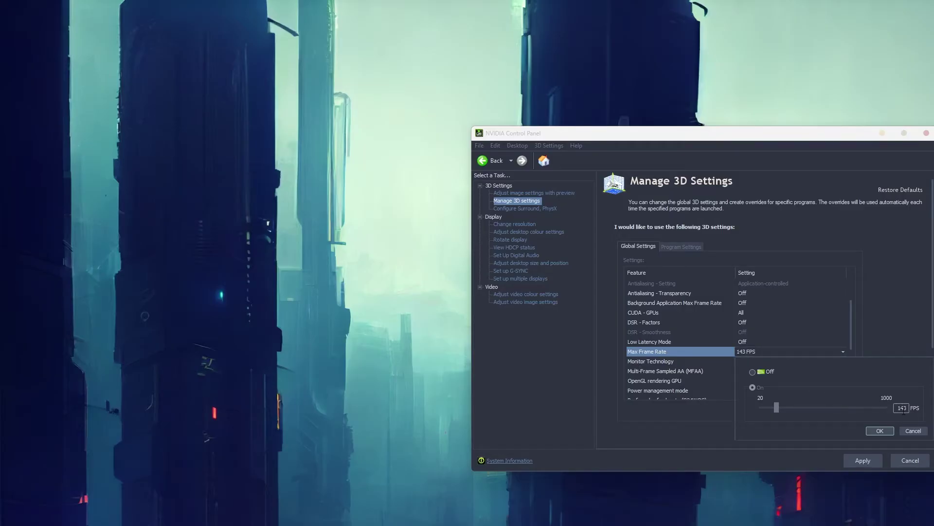
click(875, 431)
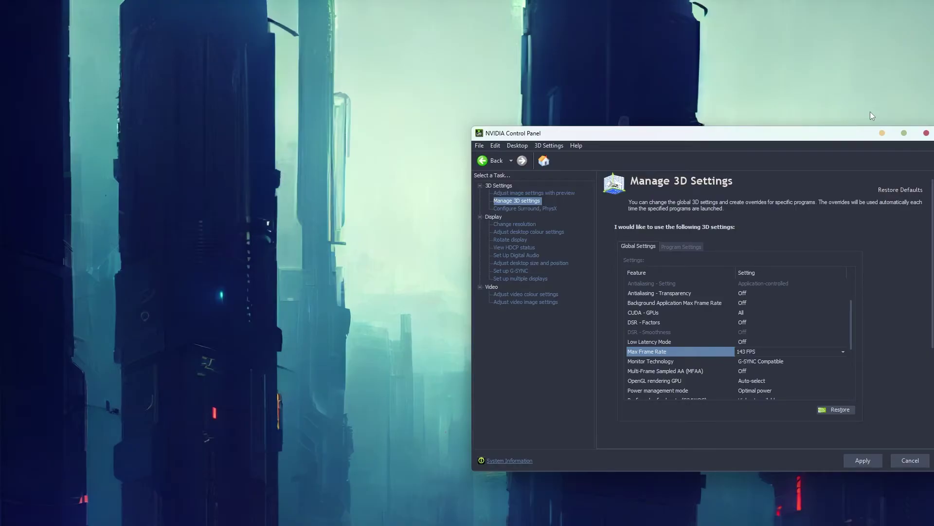
click(926, 133)
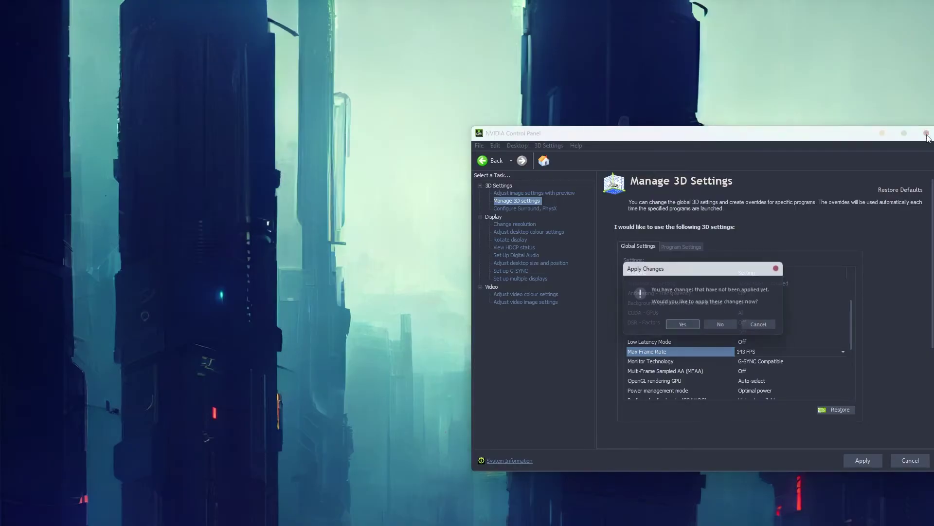
- Decline the Apply Changes prompt, then drink from the water barrel in Weird West
click(729, 329)
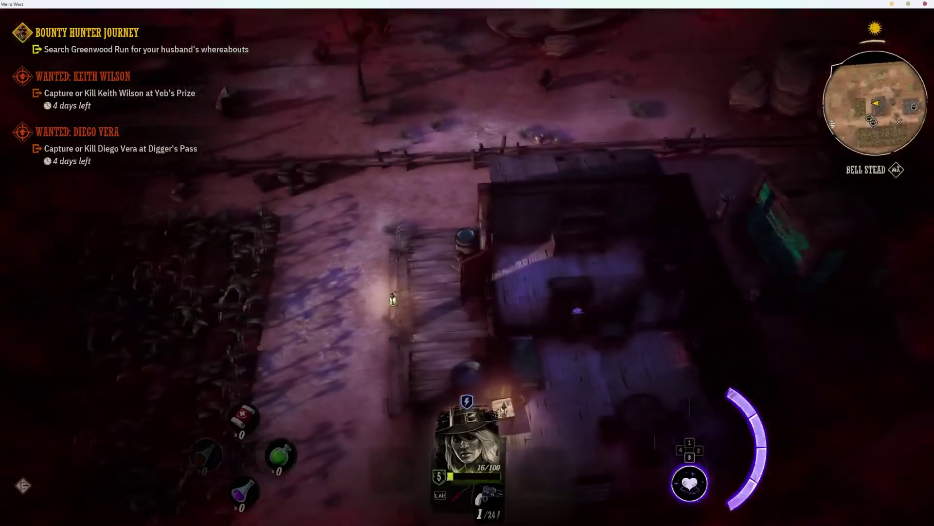
key(w)
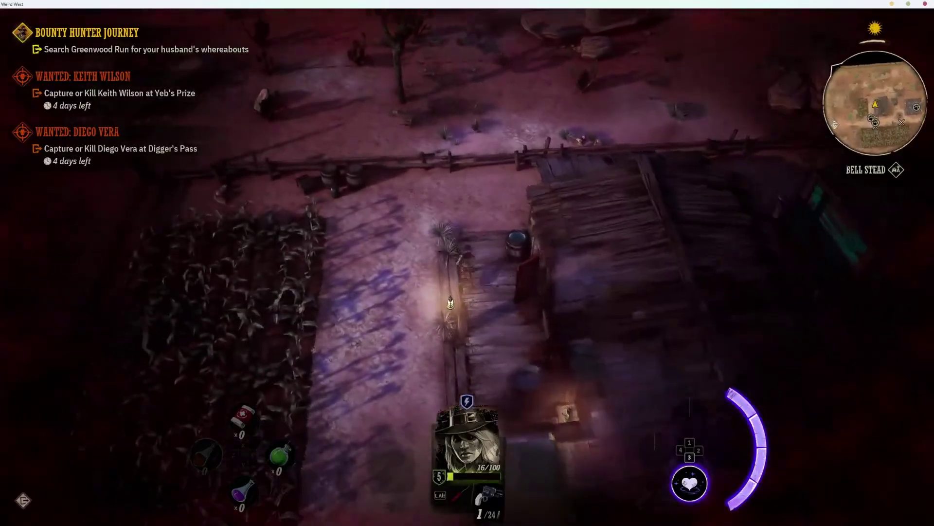
key(f)
key(e)
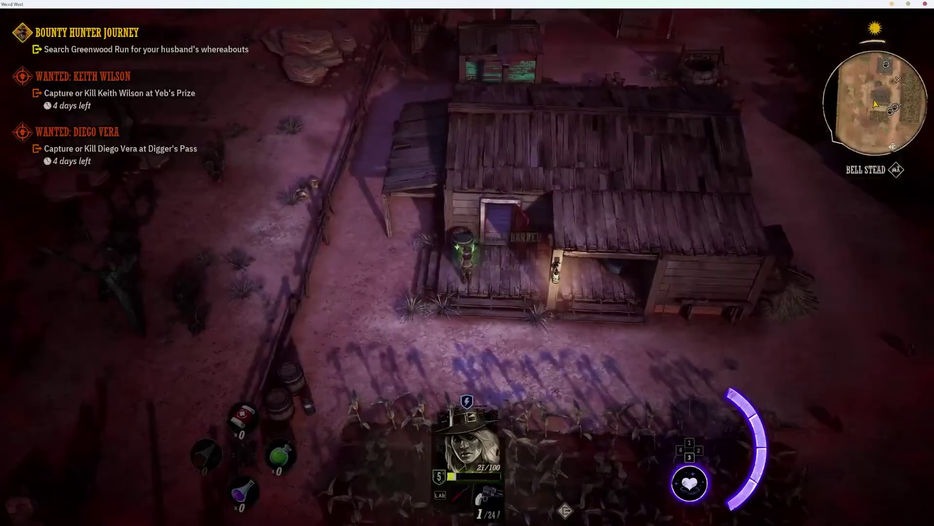
key(e)
- Search the crate by the corn field and take the apple
key(s)
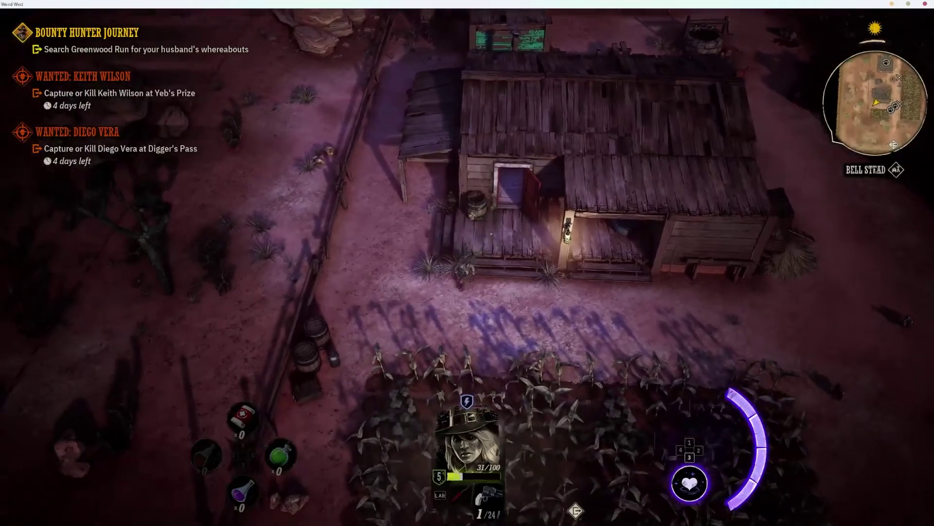
key(a)
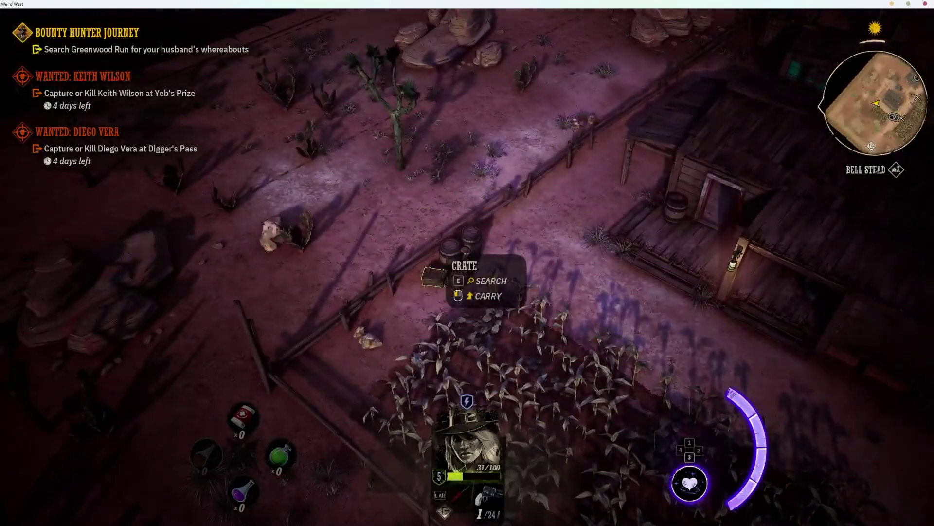
key(e)
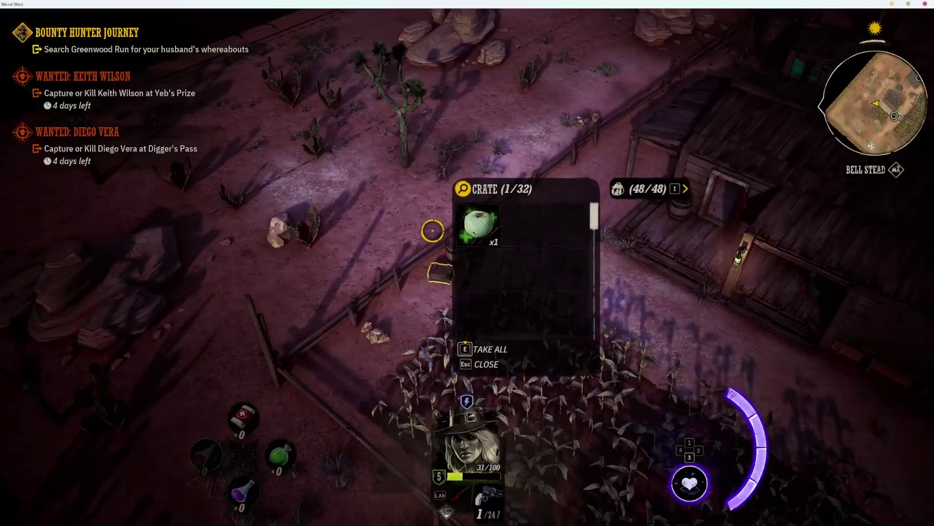
mouse_move(467, 234)
key(f)
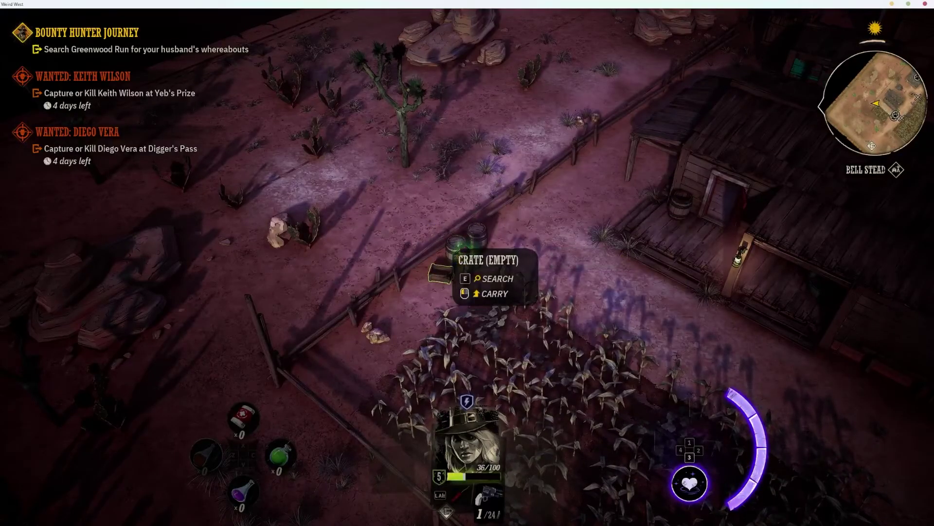
key(a)
key(s)
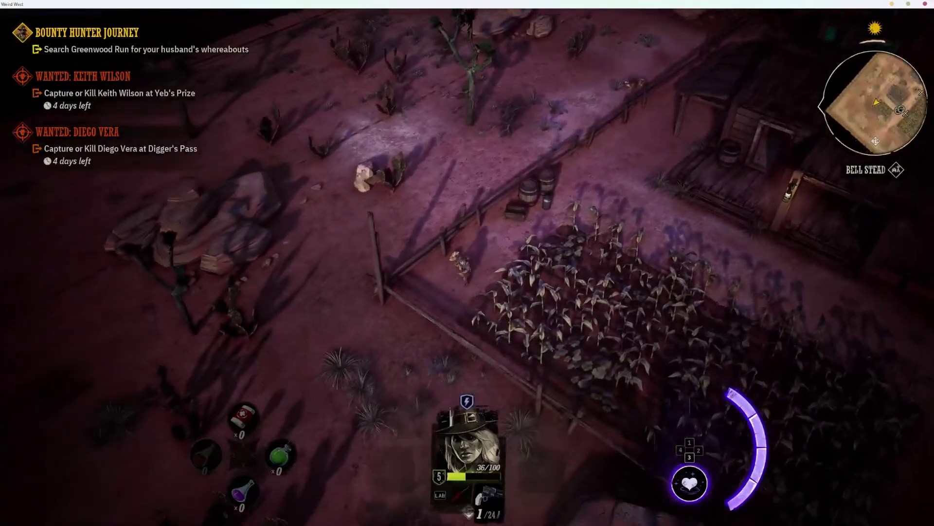
- Walk past the corn field and shed up the path toward the well
key(w)
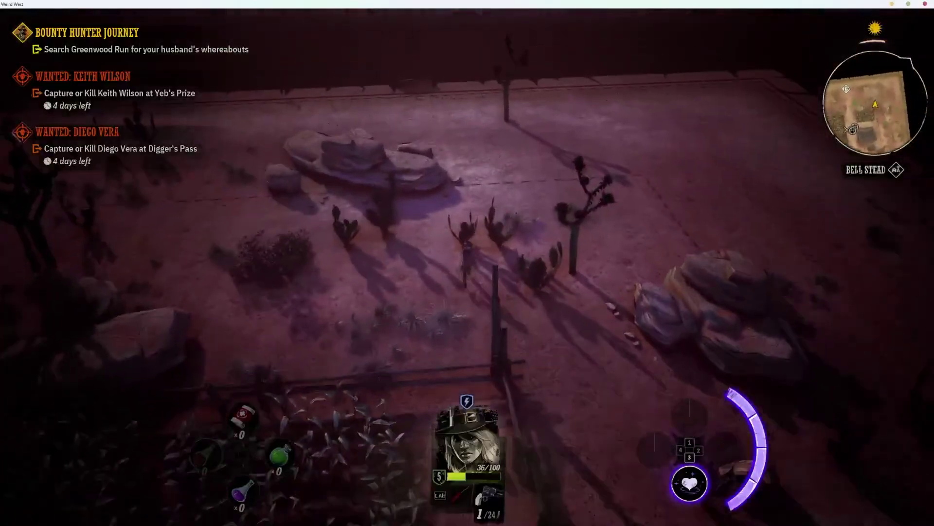
key(w)
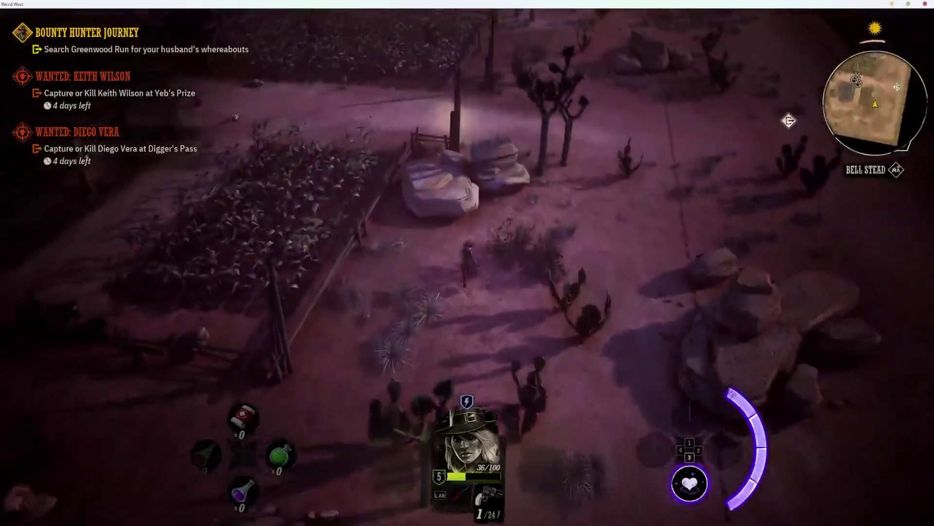
key(w)
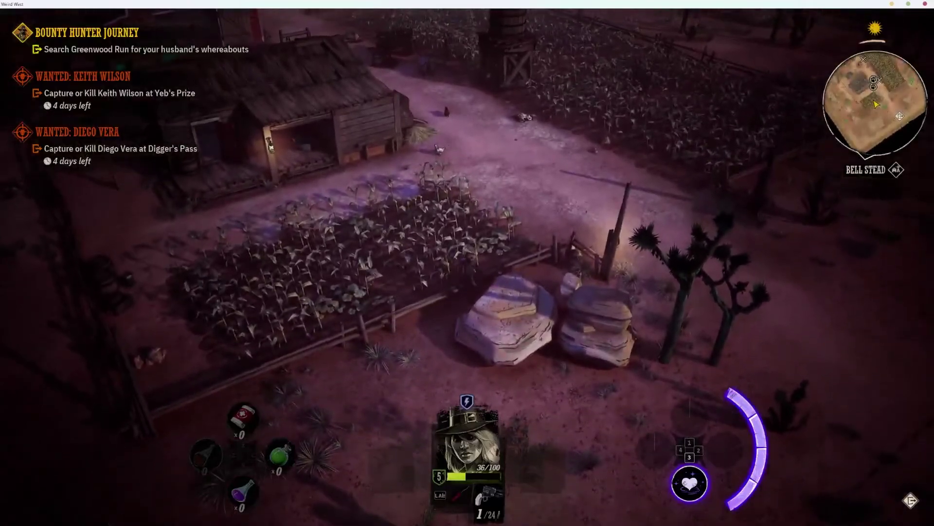
key(w)
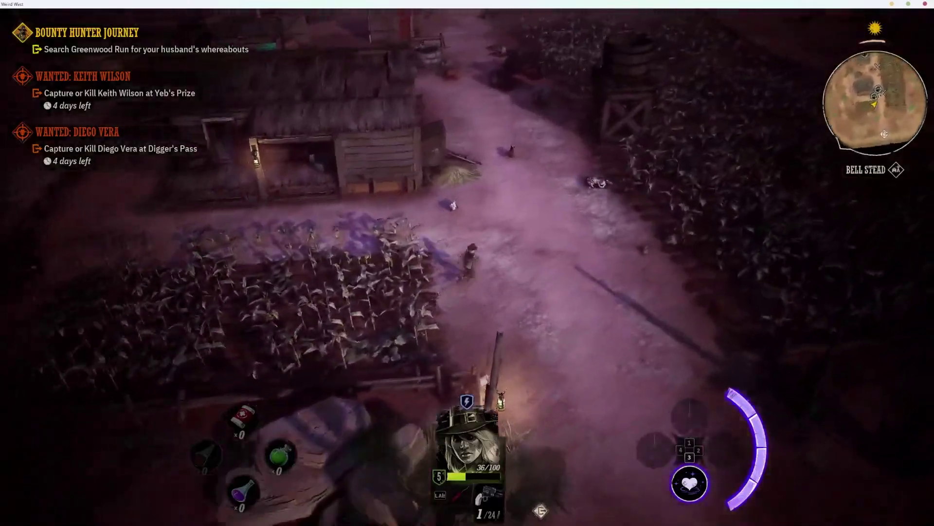
key(w)
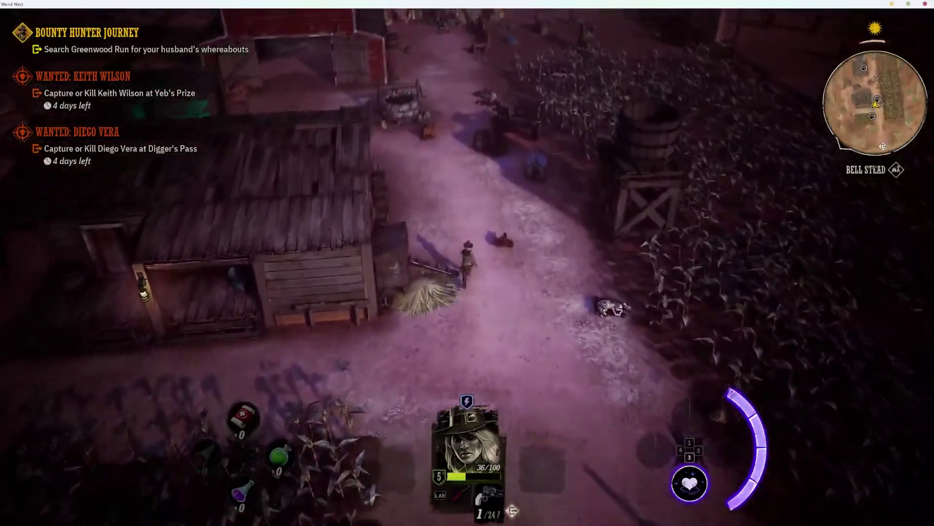
key(w)
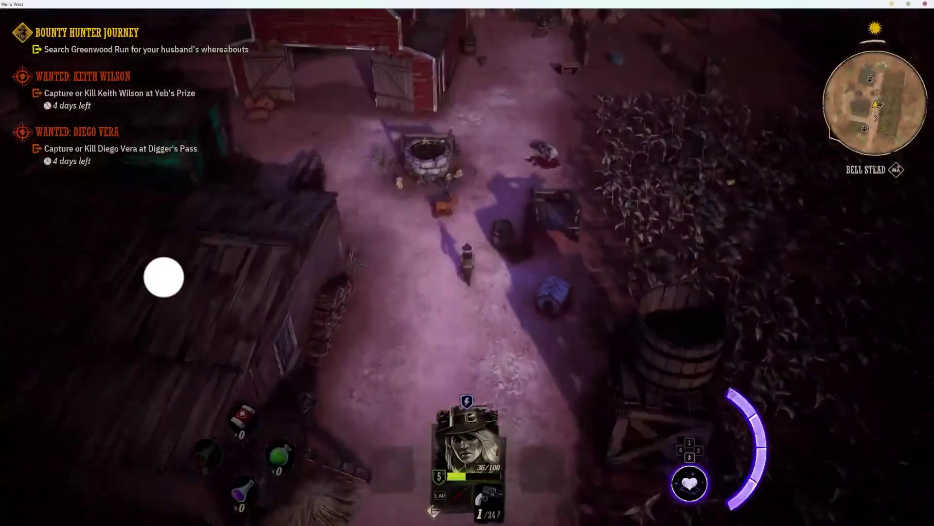
- Continue past the well and through the yard to the ruined stone wall
key(w)
key(w)
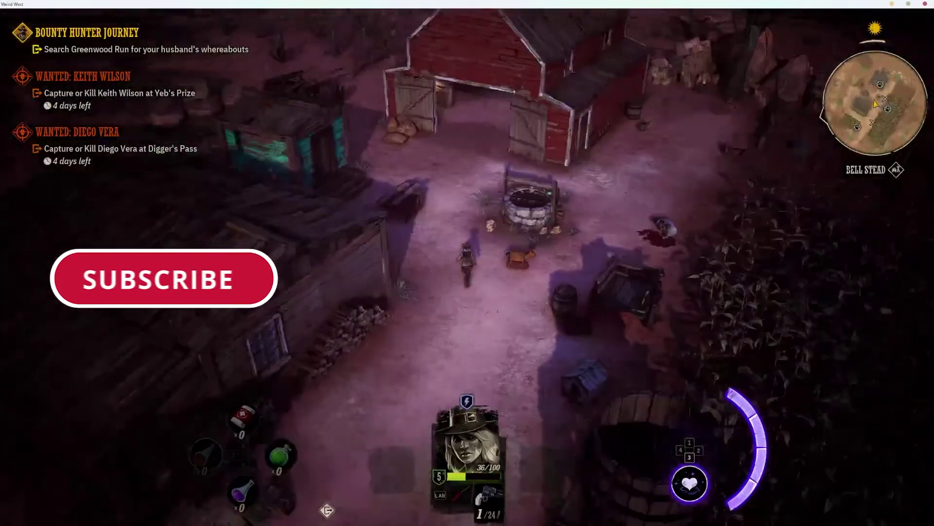
key(w)
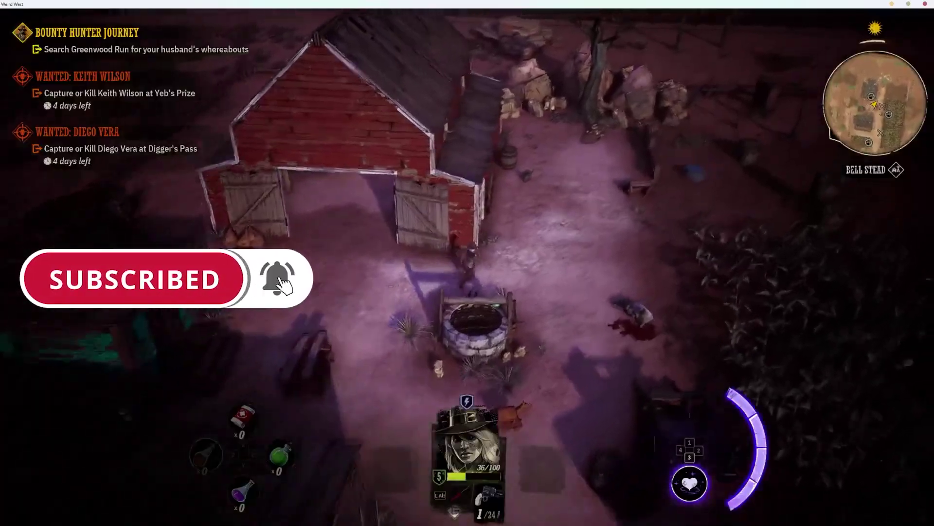
key(w)
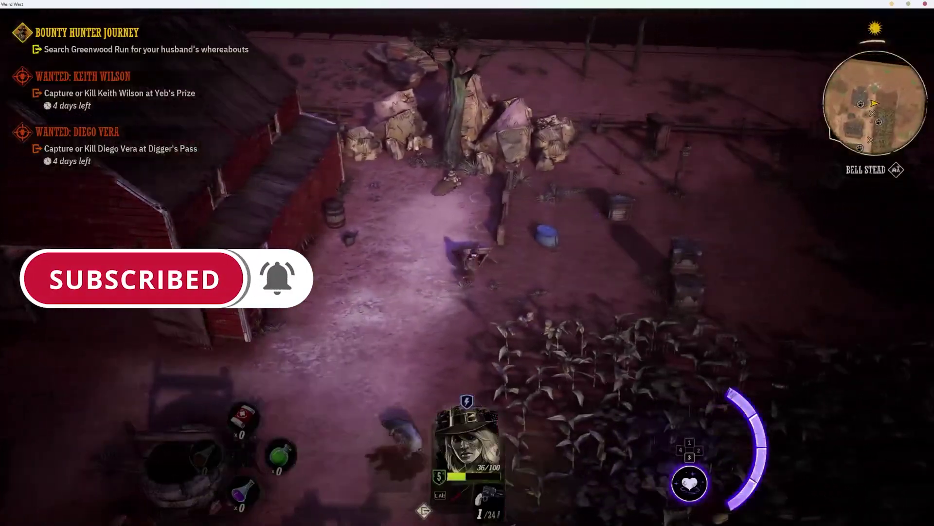
key(w)
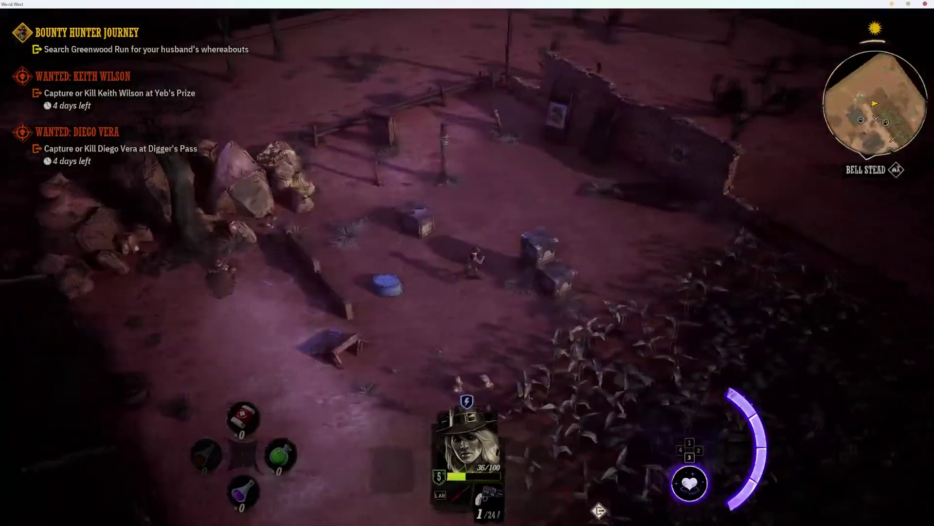
key(w)
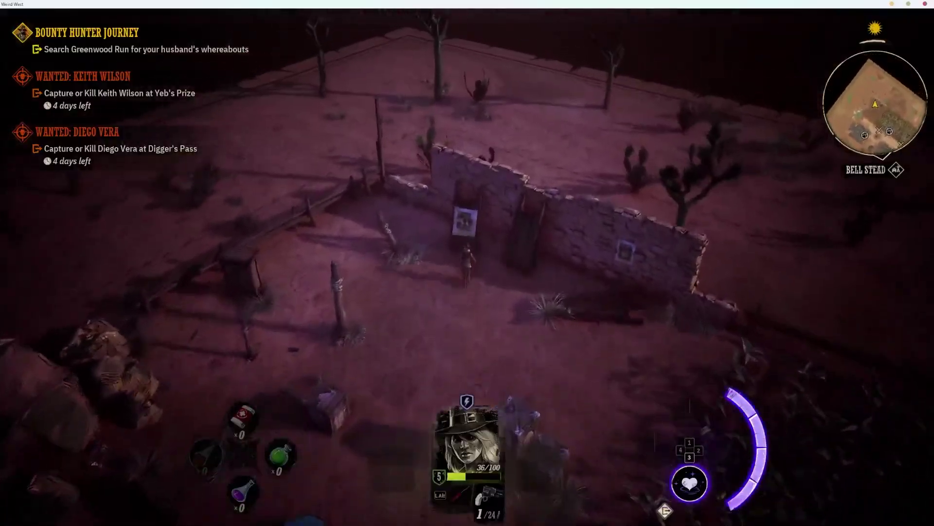
key(w)
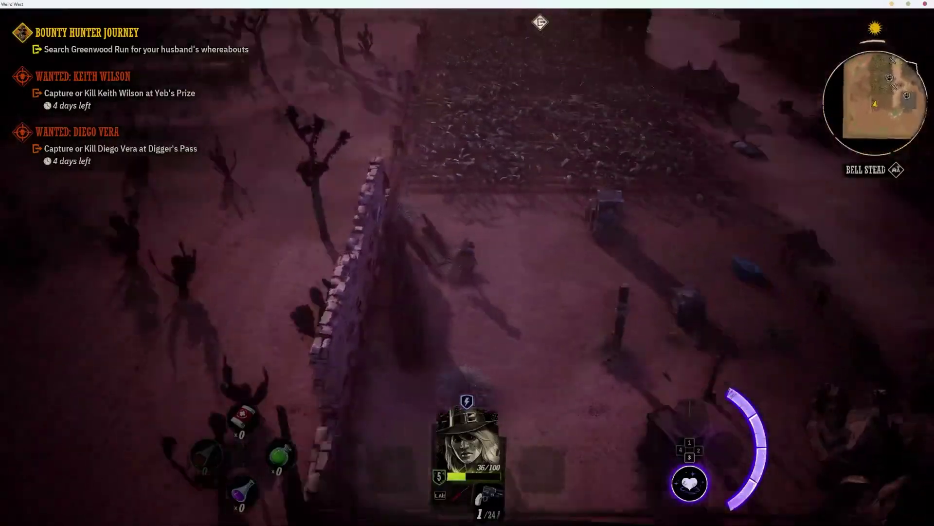